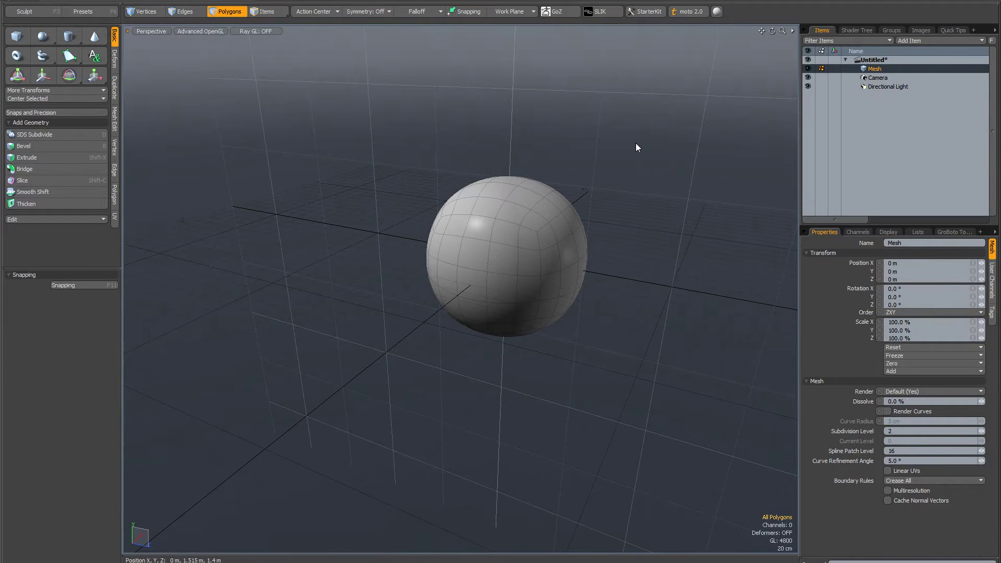
Step: Select three polygons on the upper part of the sphere, and clear the polygon selection
{"action": "left_click_drag", "start_coordinate": [636, 145], "coordinate": [628, 157], "text": "alt"}
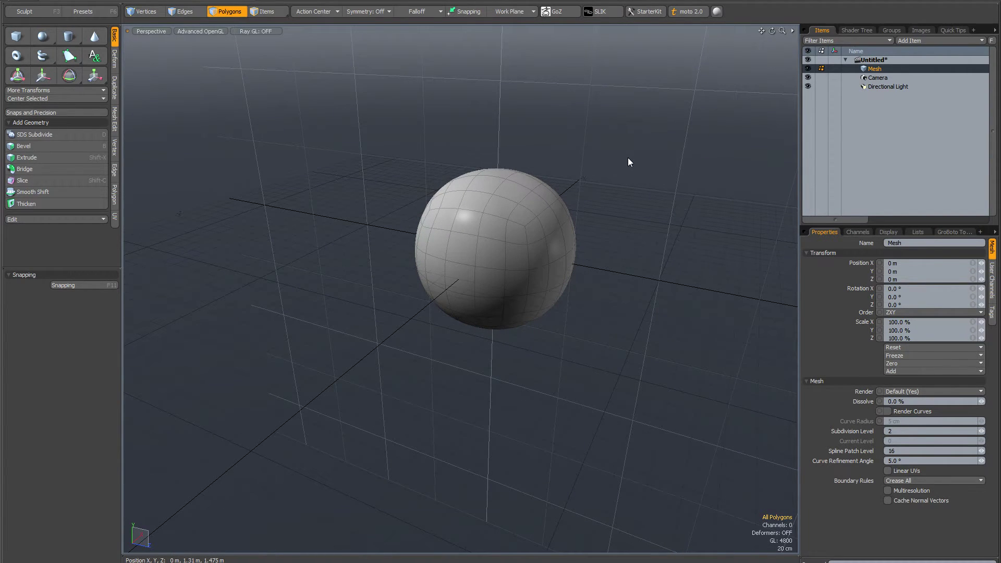
{"action": "left_click", "coordinate": [495, 182]}
{"action": "left_click", "coordinate": [516, 191], "text": "shift"}
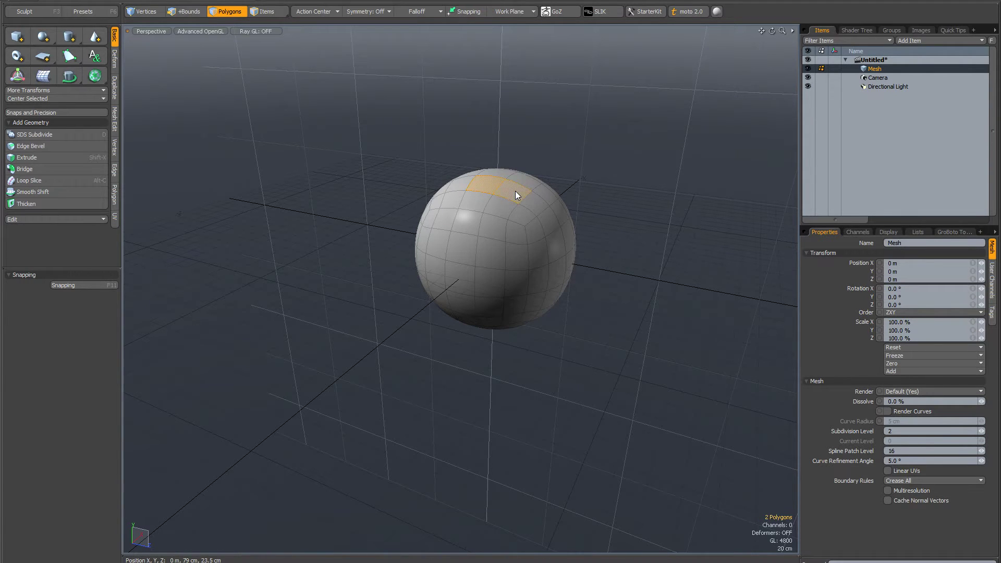
{"action": "left_click", "coordinate": [489, 230], "text": "shift"}
{"action": "mouse_move", "coordinate": [571, 213]}
{"action": "left_mouse_down", "text": "alt"}
{"action": "mouse_move", "coordinate": [519, 201]}
{"action": "mouse_move", "coordinate": [572, 208]}
{"action": "left_mouse_up", "text": "alt"}
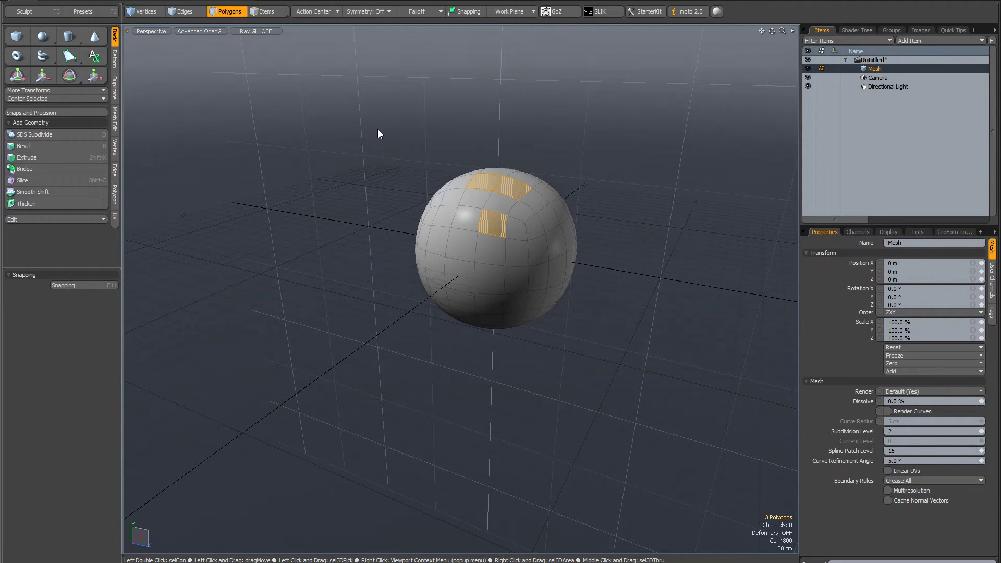
{"action": "left_click", "coordinate": [305, 97]}
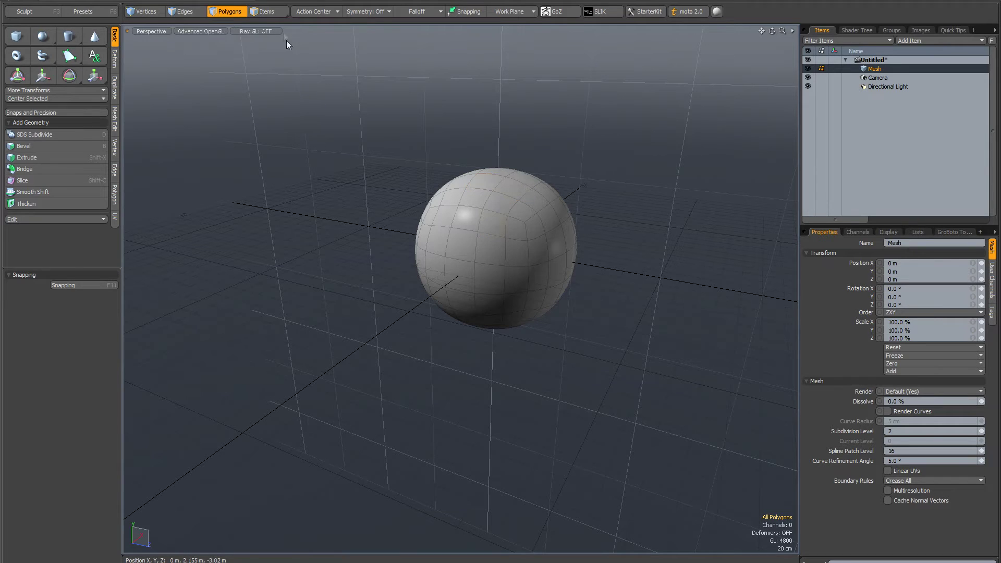
Step: Switch to item selection to view the whole mesh highlighted, and return to polygon selection
{"action": "left_click", "coordinate": [269, 11]}
{"action": "left_click_drag", "start_coordinate": [365, 99], "coordinate": [432, 110], "text": "alt"}
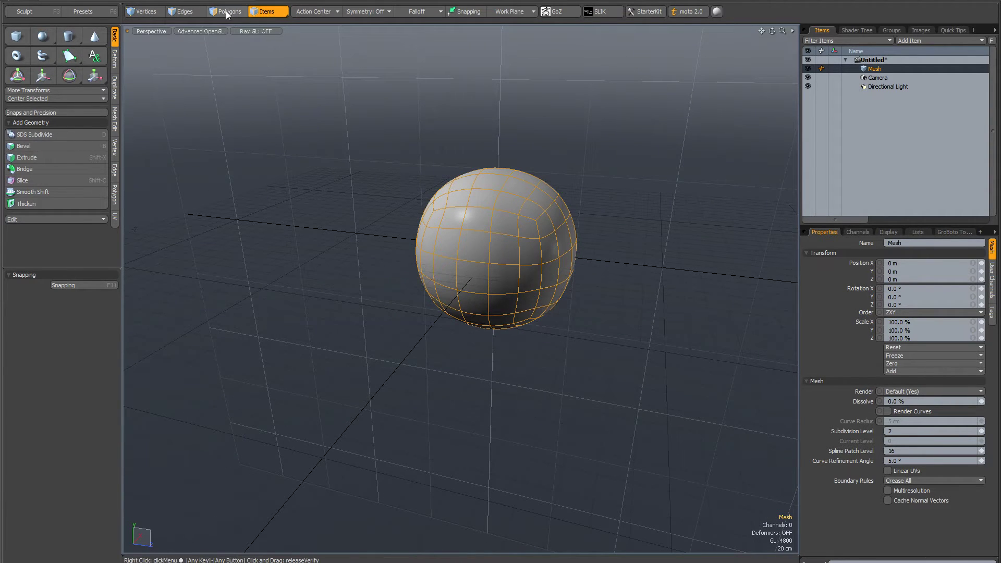
{"action": "left_click", "coordinate": [226, 10]}
{"action": "left_click_drag", "start_coordinate": [372, 90], "coordinate": [411, 105], "text": "alt"}
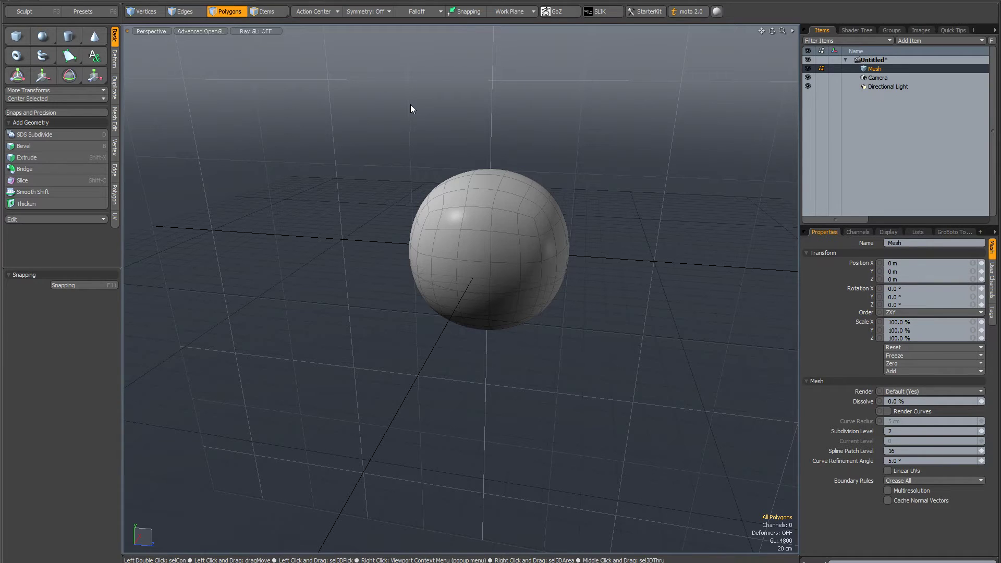
Step: Set the viewport's Show Centers visibility option to Selected and look at the sphere's center
{"action": "key", "text": "o"}
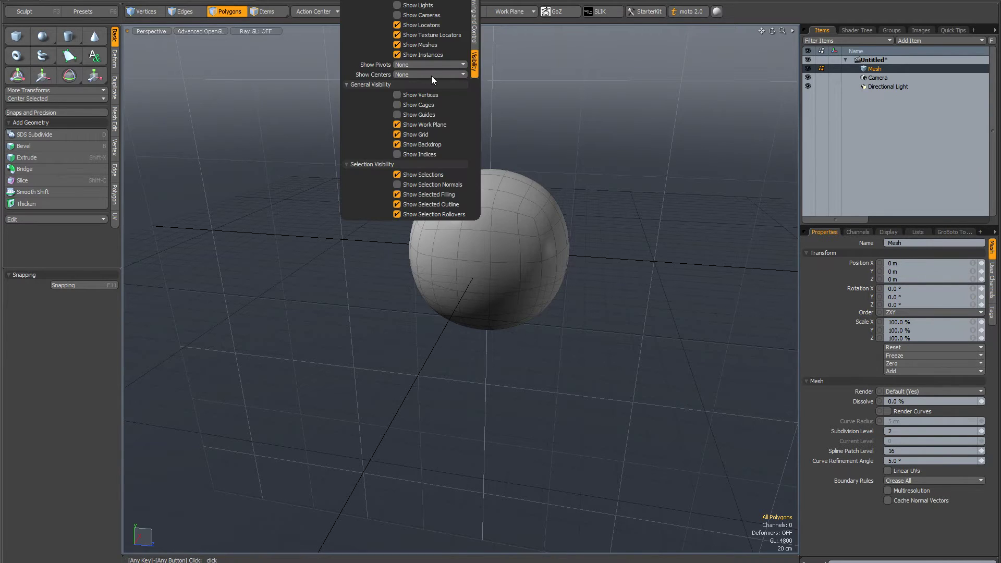
{"action": "left_click", "coordinate": [428, 74]}
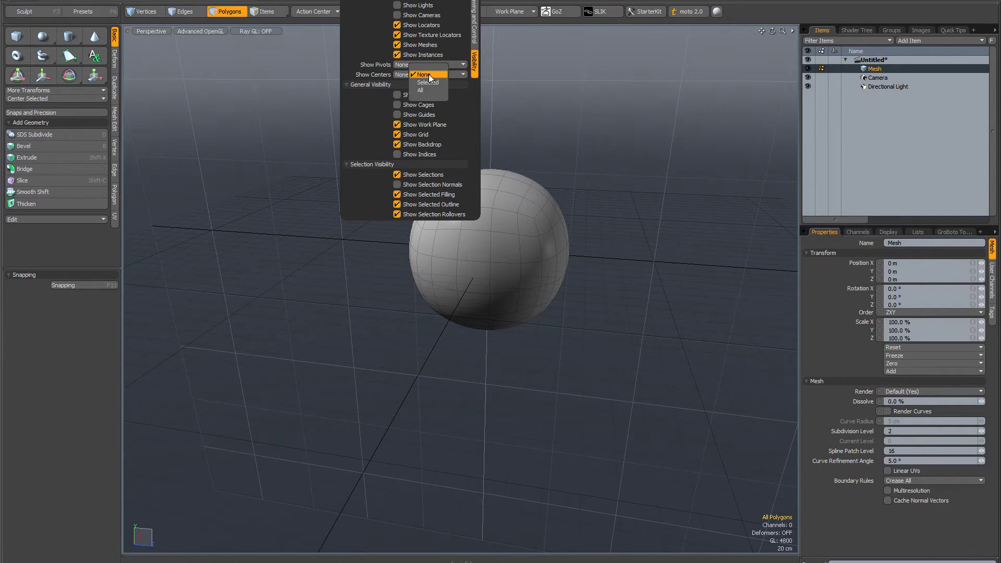
{"action": "left_click", "coordinate": [428, 80]}
{"action": "left_click_drag", "start_coordinate": [609, 154], "coordinate": [591, 159], "text": "alt"}
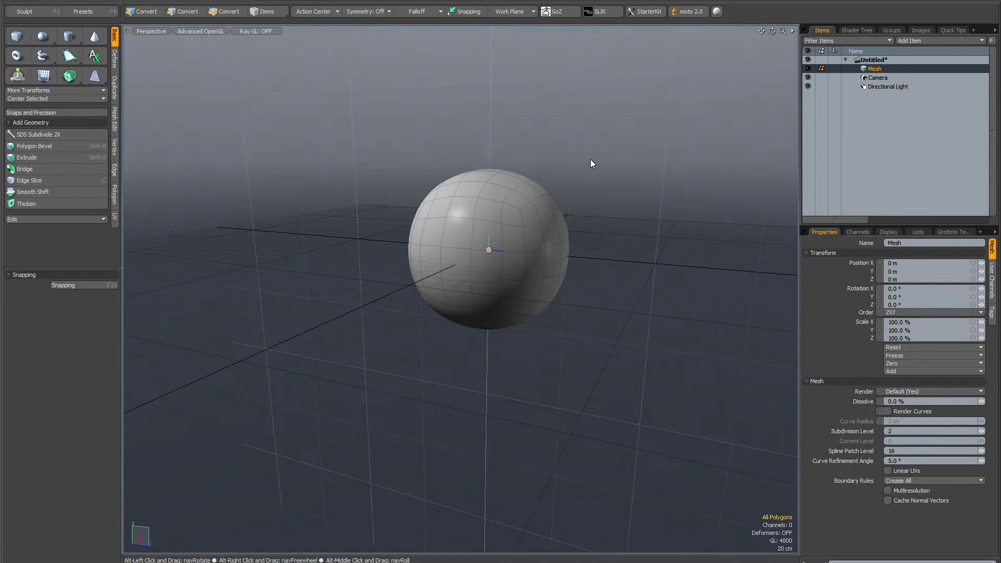
{"action": "scroll", "coordinate": [503, 246], "scroll_direction": "up", "scroll_amount": 3}
{"action": "mouse_move", "coordinate": [637, 208]}
{"action": "left_mouse_down", "text": "alt"}
{"action": "mouse_move", "coordinate": [624, 218]}
{"action": "mouse_move", "coordinate": [641, 209]}
{"action": "left_mouse_up", "text": "alt"}
{"action": "scroll", "coordinate": [642, 214], "scroll_direction": "down", "scroll_amount": 3}
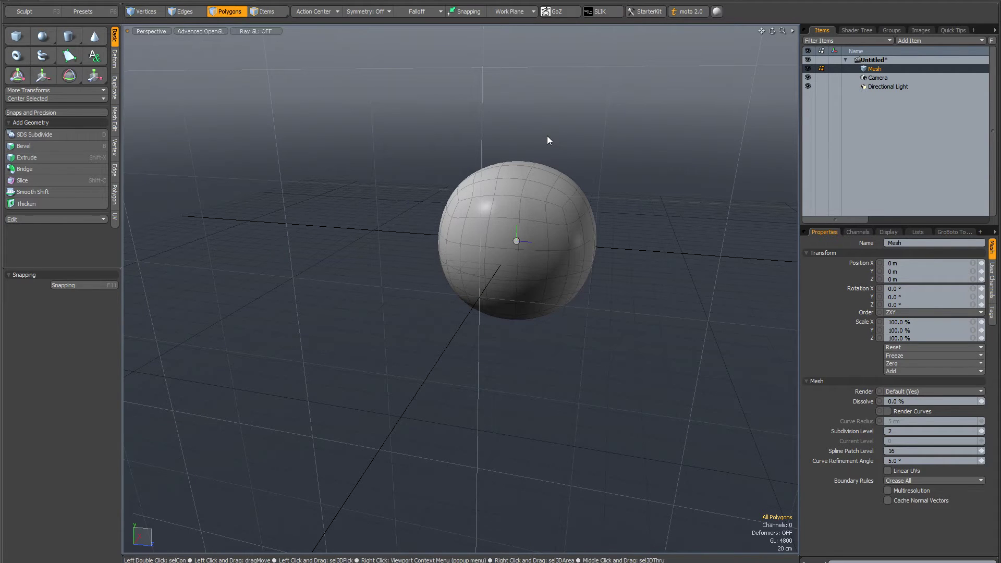
Step: Move the sphere's polygons about -1.19 m along Z away from the item center, and undo the move
{"action": "key", "text": "w"}
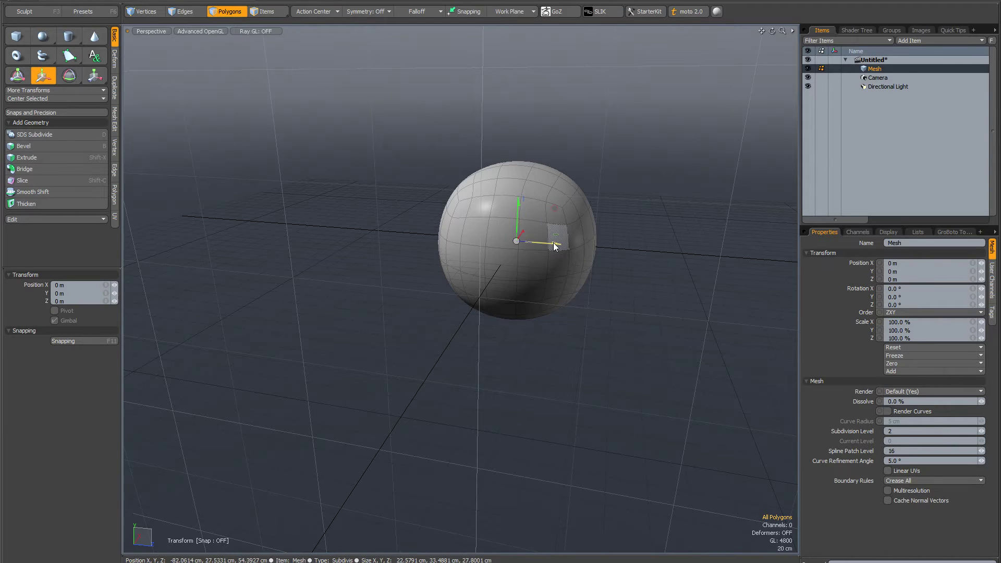
{"action": "left_click_drag", "start_coordinate": [552, 243], "coordinate": [519, 226]}
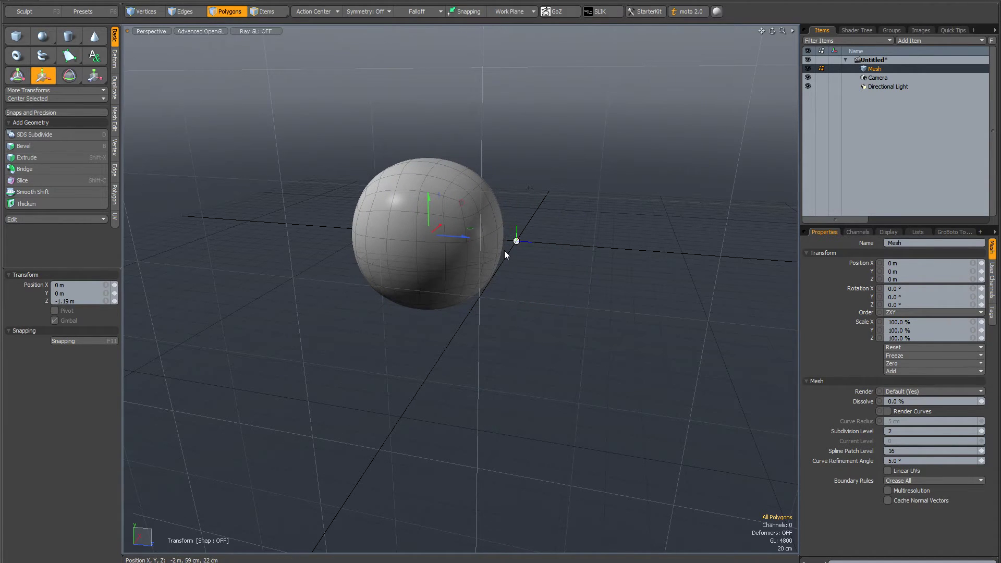
{"action": "key", "text": "space"}
{"action": "left_click_drag", "start_coordinate": [563, 175], "coordinate": [570, 190], "text": "alt"}
{"action": "key", "text": "3"}
{"action": "key", "text": "ctrl+z"}
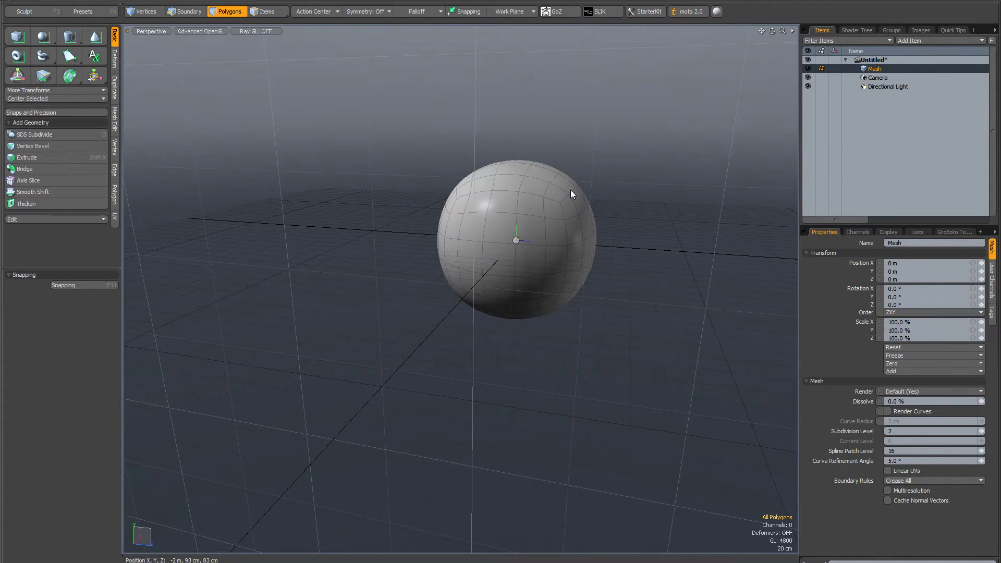
Step: Move the sphere's mesh along Z in item mode to a Position Z of about 1.38 m
{"action": "left_click", "coordinate": [268, 12]}
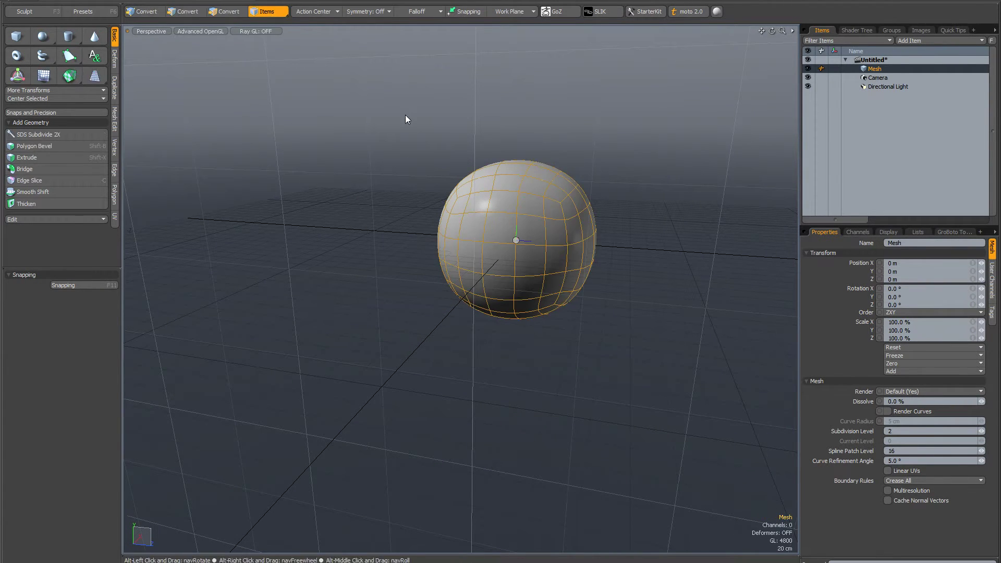
{"action": "left_click_drag", "start_coordinate": [405, 115], "coordinate": [427, 183], "text": "alt"}
{"action": "key", "text": "w"}
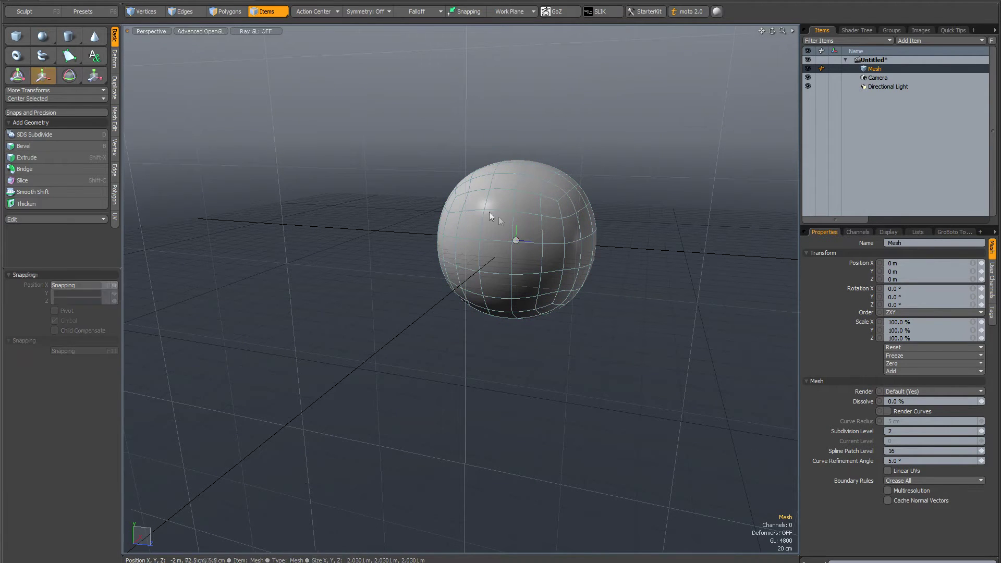
{"action": "mouse_move", "coordinate": [537, 239]}
{"action": "left_mouse_down"}
{"action": "mouse_move", "coordinate": [643, 251]}
{"action": "mouse_move", "coordinate": [548, 240]}
{"action": "left_mouse_up"}
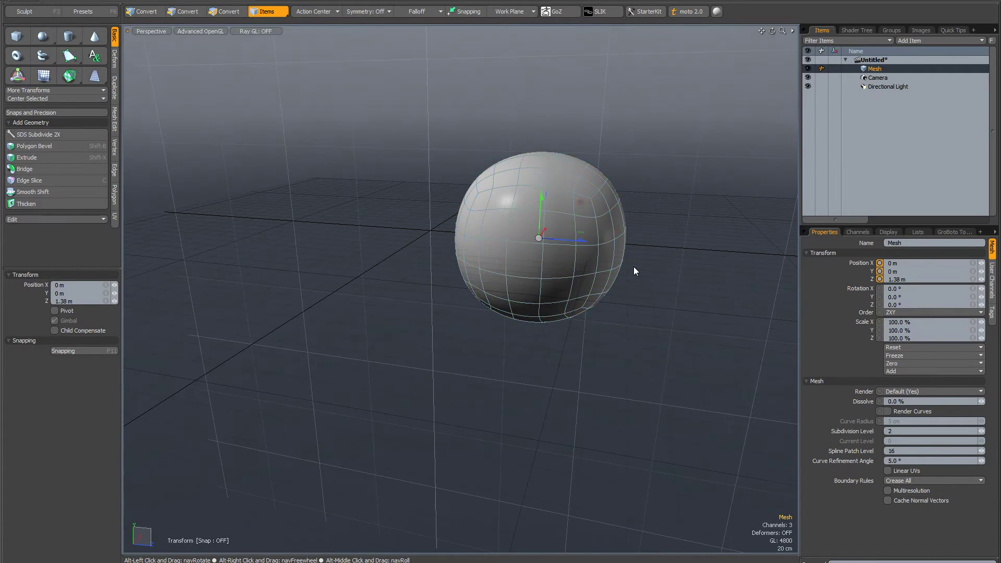
{"action": "key", "text": "space"}
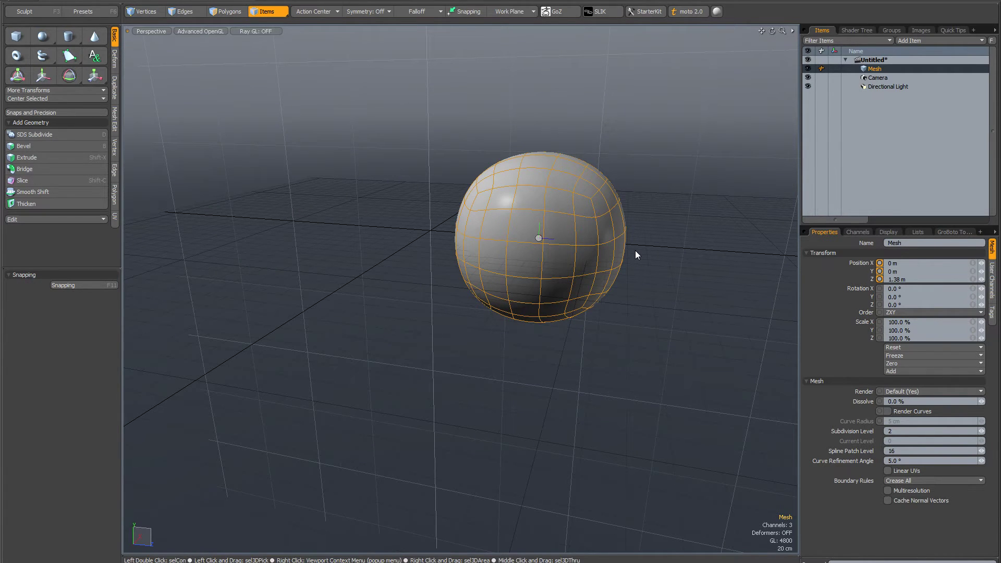
Step: Go through the polygon, edge and vertex selection modes and return to item selection
{"action": "left_click", "coordinate": [230, 12]}
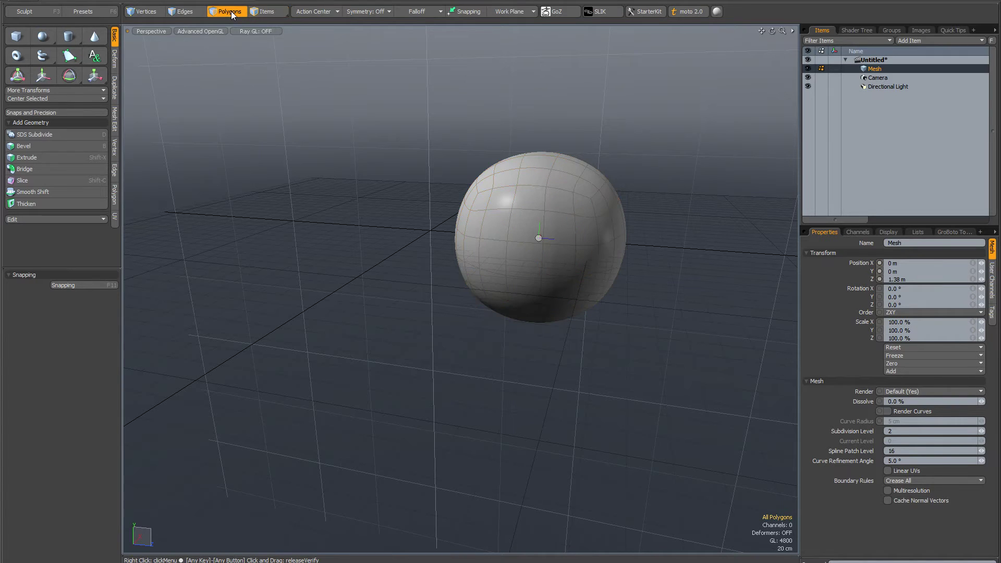
{"action": "left_click", "coordinate": [183, 11]}
{"action": "left_click", "coordinate": [140, 12]}
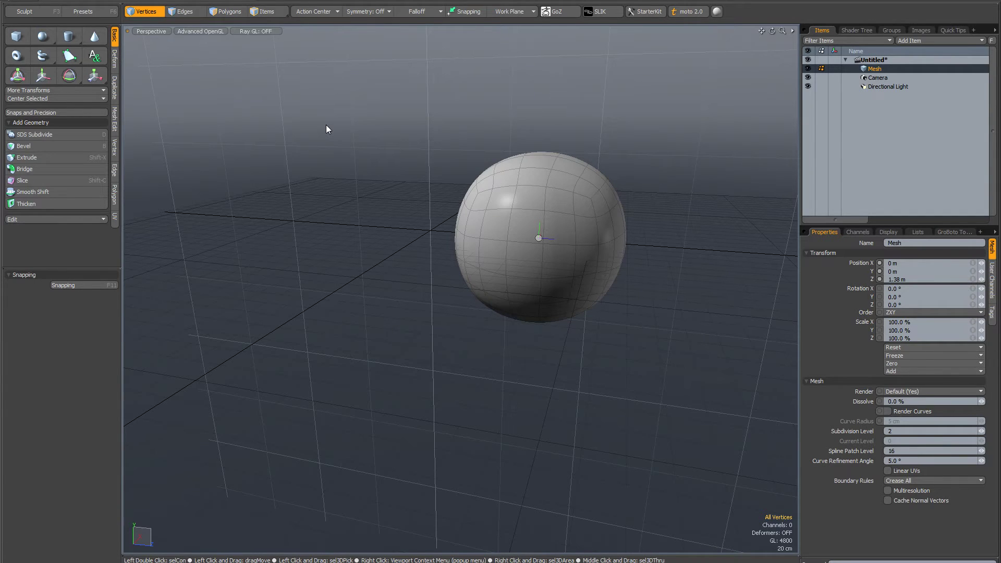
{"action": "key", "text": "5"}
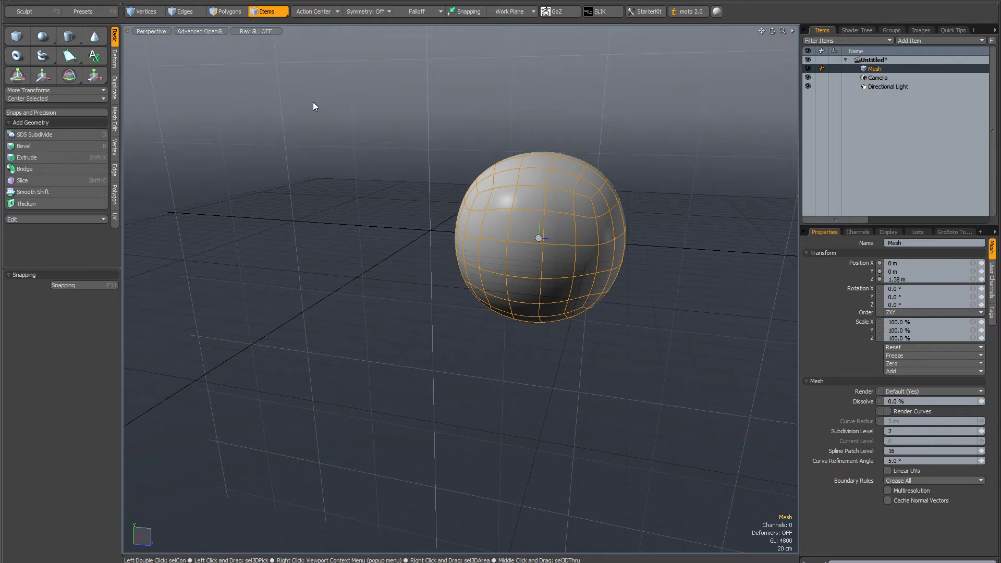
{"action": "left_click_drag", "start_coordinate": [345, 142], "coordinate": [380, 163], "text": "alt"}
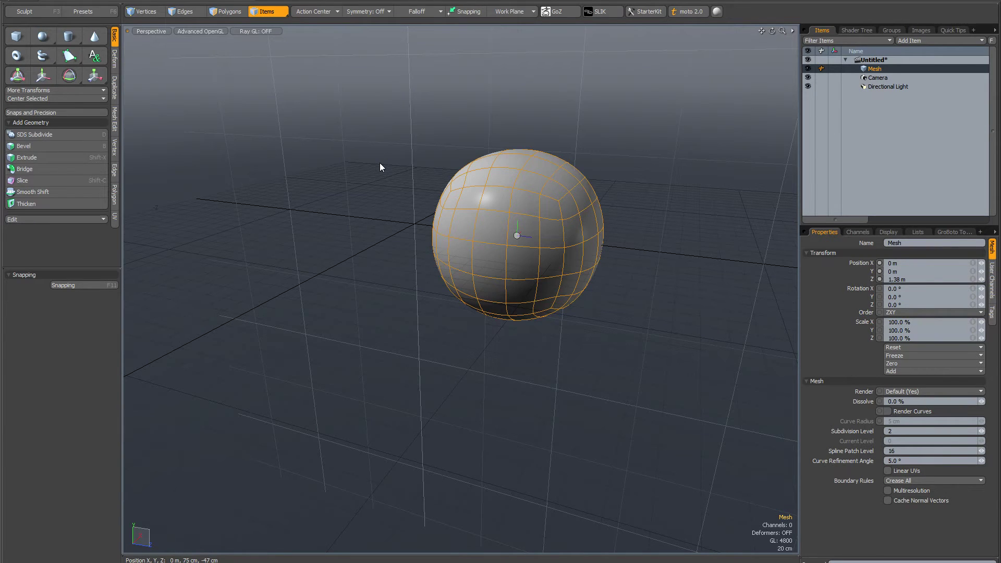
Step: Move the sphere item back along Z in the negative direction and drop the transform tool
{"action": "key", "text": "w"}
{"action": "left_click_drag", "start_coordinate": [549, 238], "coordinate": [420, 223]}
{"action": "key", "text": "q"}
{"action": "left_click_drag", "start_coordinate": [486, 233], "coordinate": [549, 227], "text": "alt"}
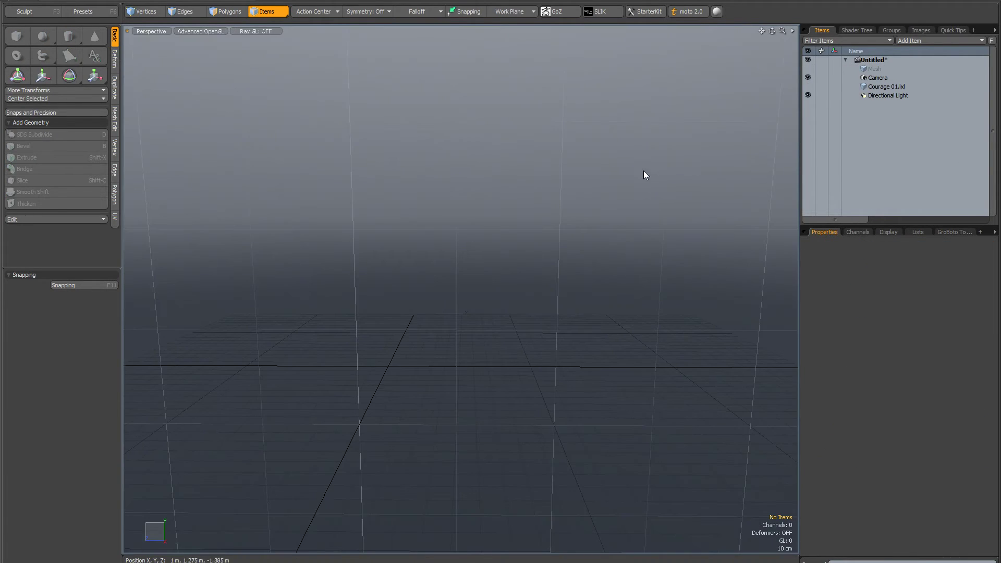
Step: Add a new mesh item with a cube at the origin, and delete that mesh item
{"action": "left_click_drag", "start_coordinate": [643, 171], "coordinate": [647, 167], "text": "alt"}
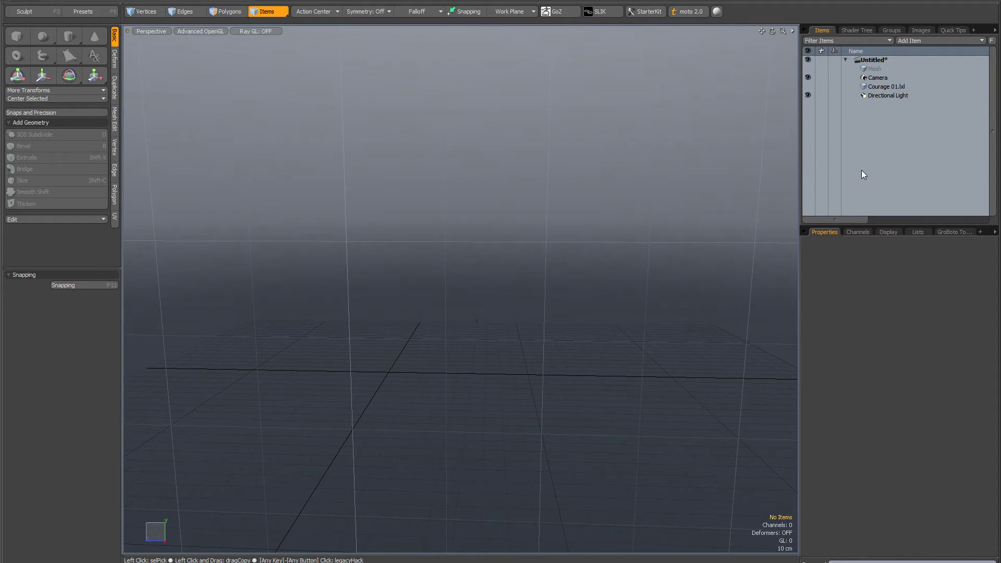
{"action": "key", "text": "n"}
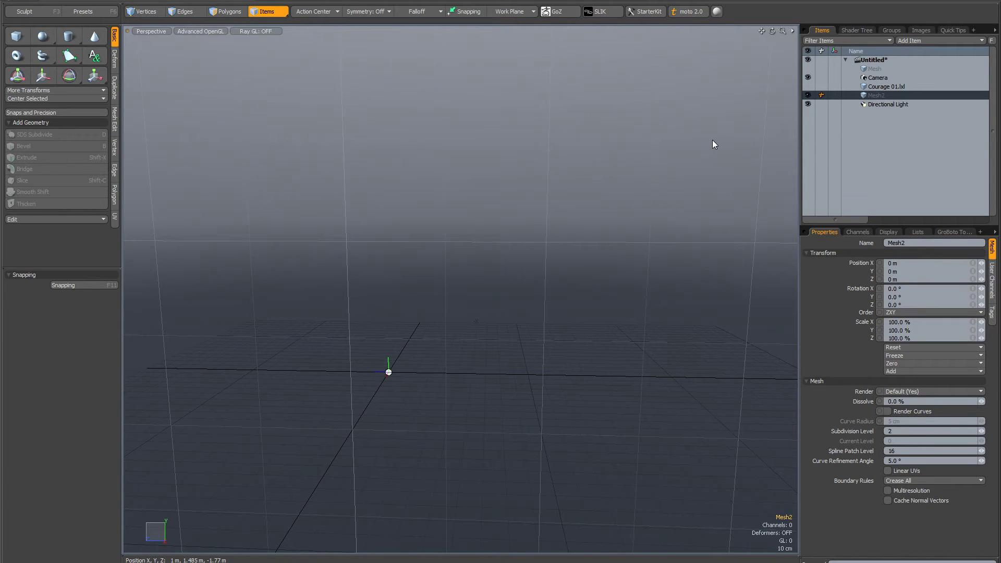
{"action": "left_click_drag", "start_coordinate": [712, 139], "coordinate": [663, 160], "text": "alt"}
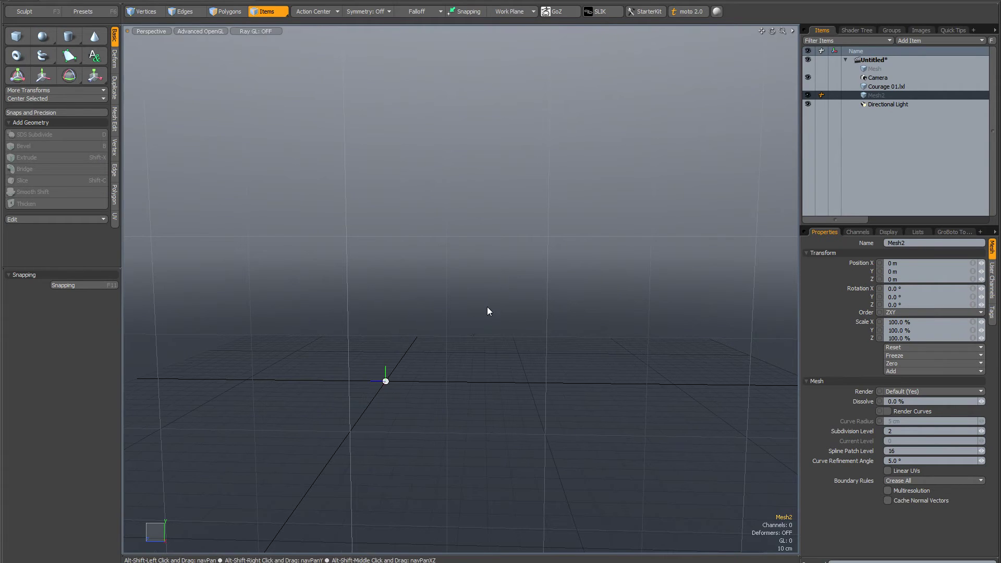
{"action": "left_click_drag", "start_coordinate": [487, 309], "coordinate": [524, 266], "text": "alt+shift"}
{"action": "left_click", "coordinate": [16, 36]}
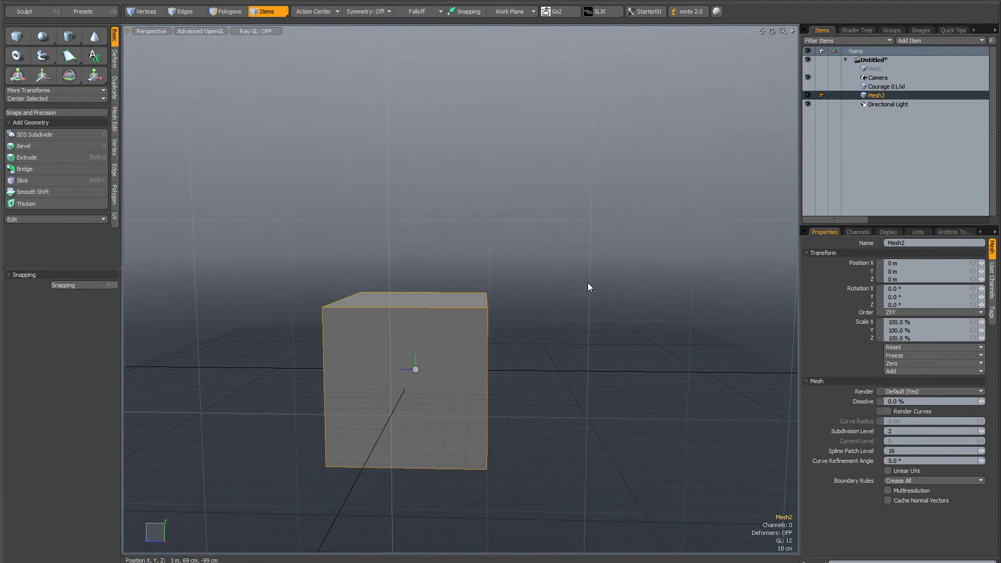
{"action": "left_click_drag", "start_coordinate": [587, 285], "coordinate": [565, 271], "text": "alt"}
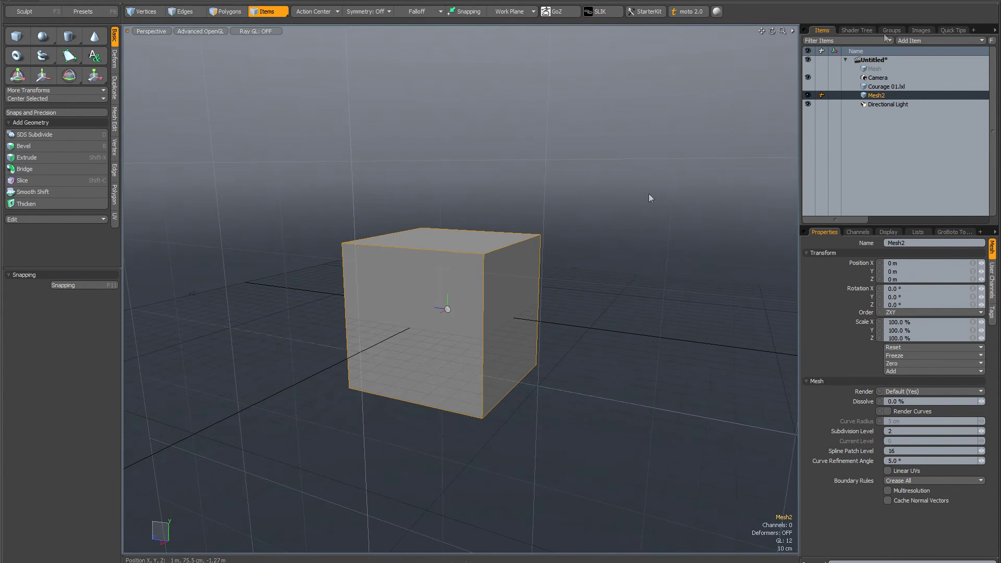
{"action": "right_click", "coordinate": [880, 94]}
{"action": "left_click", "coordinate": [875, 282]}
Step: Show the Courage 01.lxl car mesh and add a new empty mesh item
{"action": "left_click", "coordinate": [807, 86]}
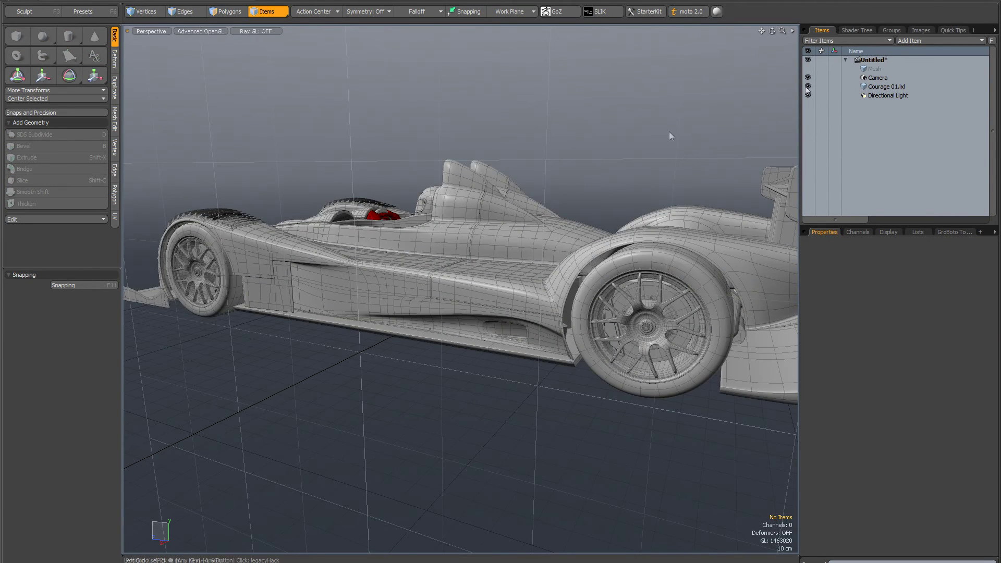
{"action": "left_click_drag", "start_coordinate": [607, 146], "coordinate": [701, 130], "text": "alt"}
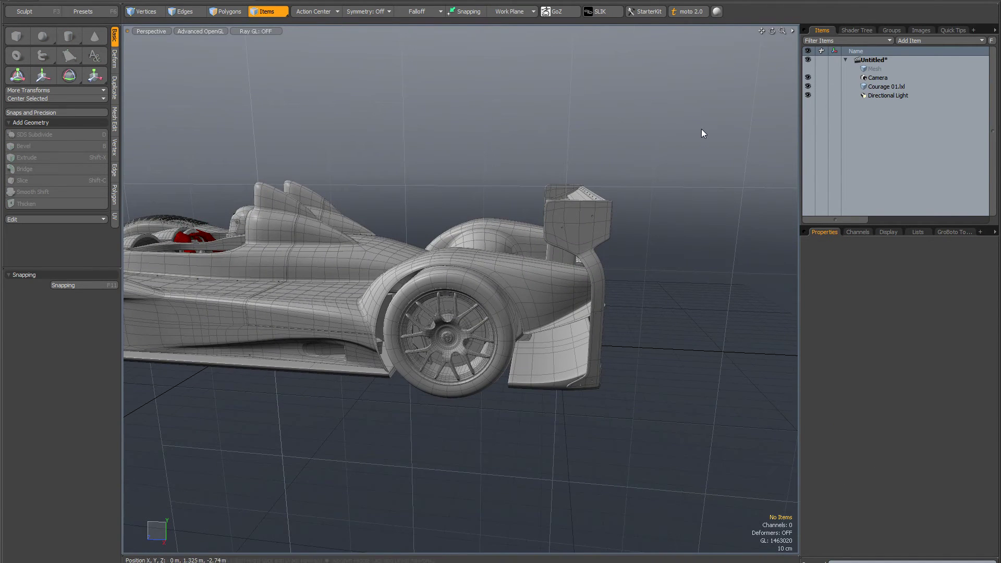
{"action": "key", "text": "n"}
{"action": "left_click_drag", "start_coordinate": [663, 169], "coordinate": [581, 190], "text": "alt"}
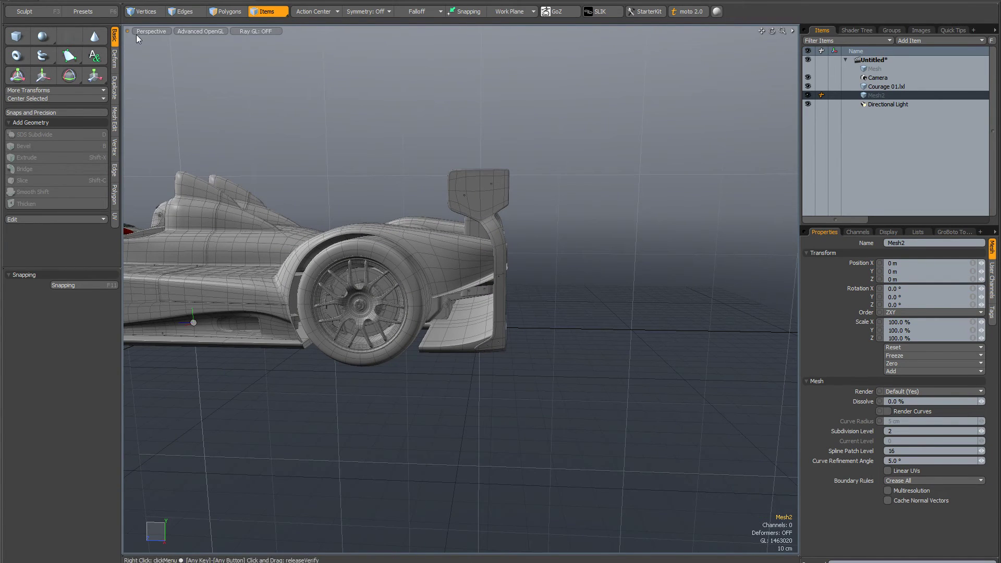
Step: Create an X-axis cylinder with a radius of about 24.5 cm just behind the car's rear wing
{"action": "left_click", "coordinate": [220, 14]}
{"action": "left_click", "coordinate": [69, 36]}
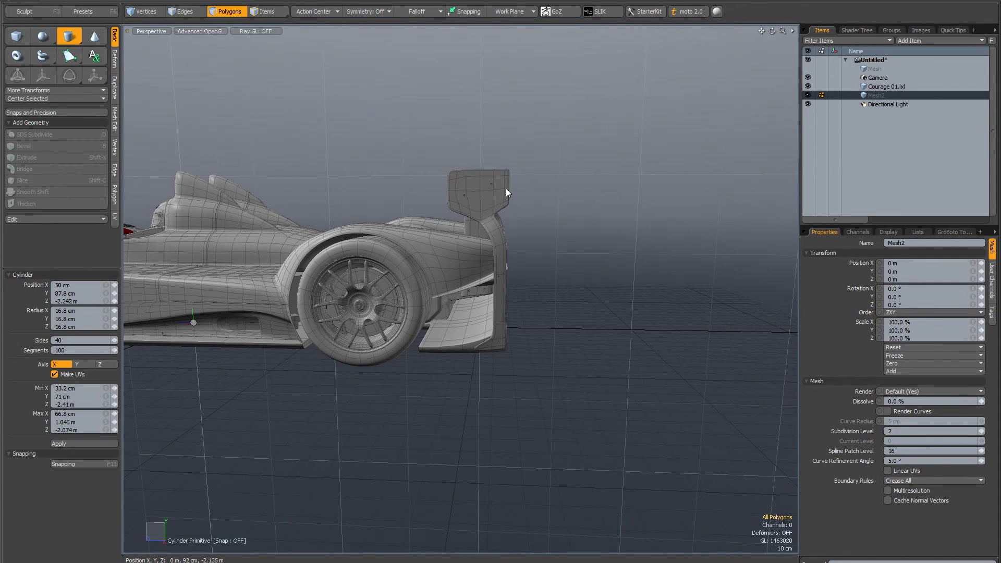
{"action": "left_click_drag", "start_coordinate": [551, 180], "coordinate": [556, 152]}
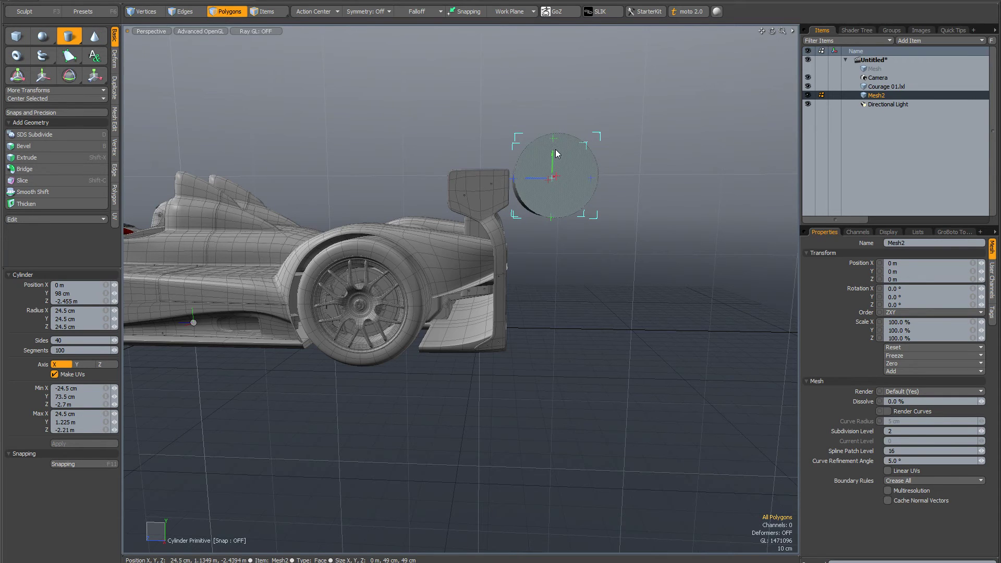
{"action": "left_click_drag", "start_coordinate": [656, 197], "coordinate": [647, 202], "text": "alt"}
{"action": "key", "text": "q"}
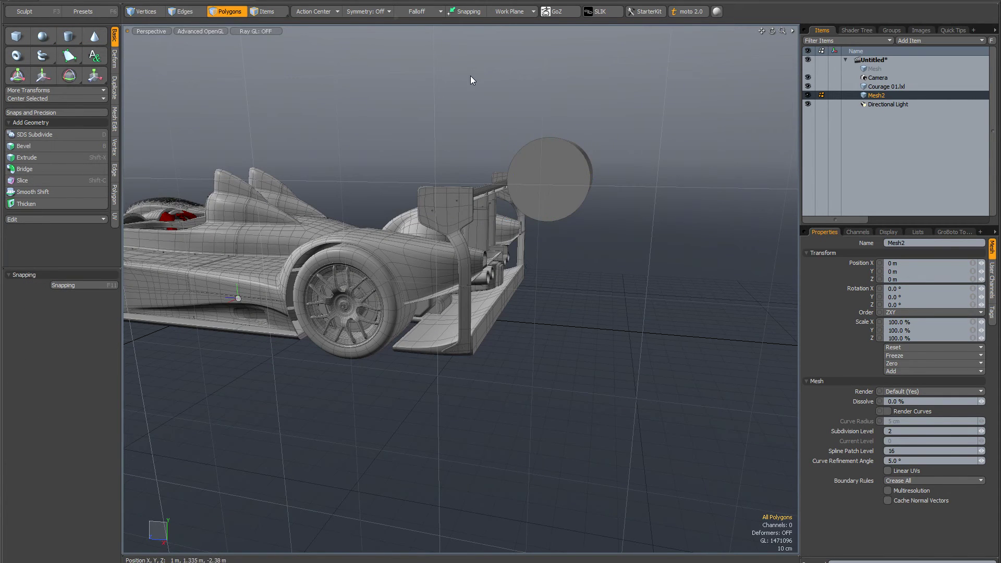
Step: Hide the Courage 01.lxl mesh and switch to item selection for the cylinder's mesh
{"action": "left_click", "coordinate": [808, 86]}
{"action": "left_click_drag", "start_coordinate": [531, 142], "coordinate": [628, 152], "text": "alt"}
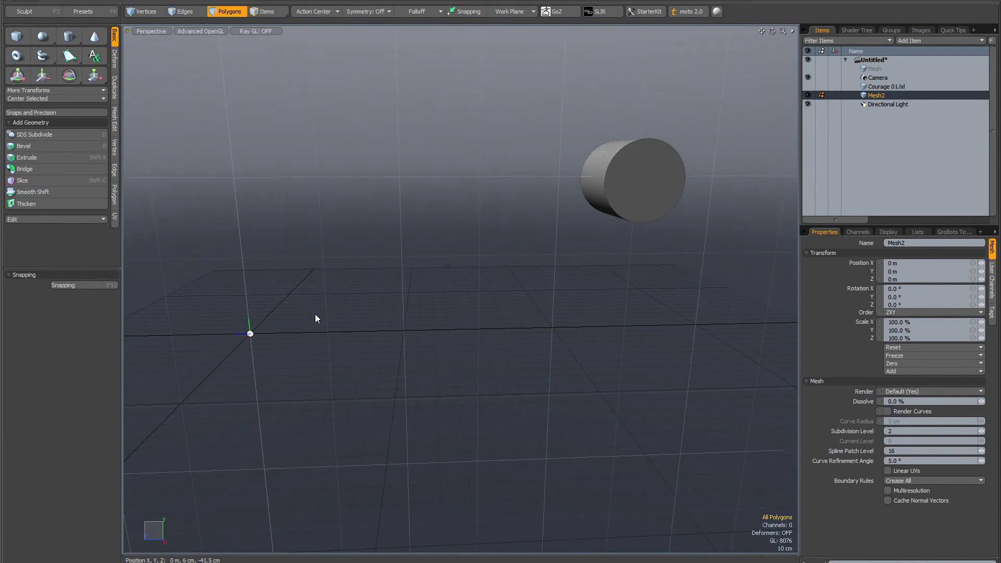
{"action": "left_click_drag", "start_coordinate": [455, 275], "coordinate": [454, 316], "text": "alt+shift"}
{"action": "left_click", "coordinate": [268, 12]}
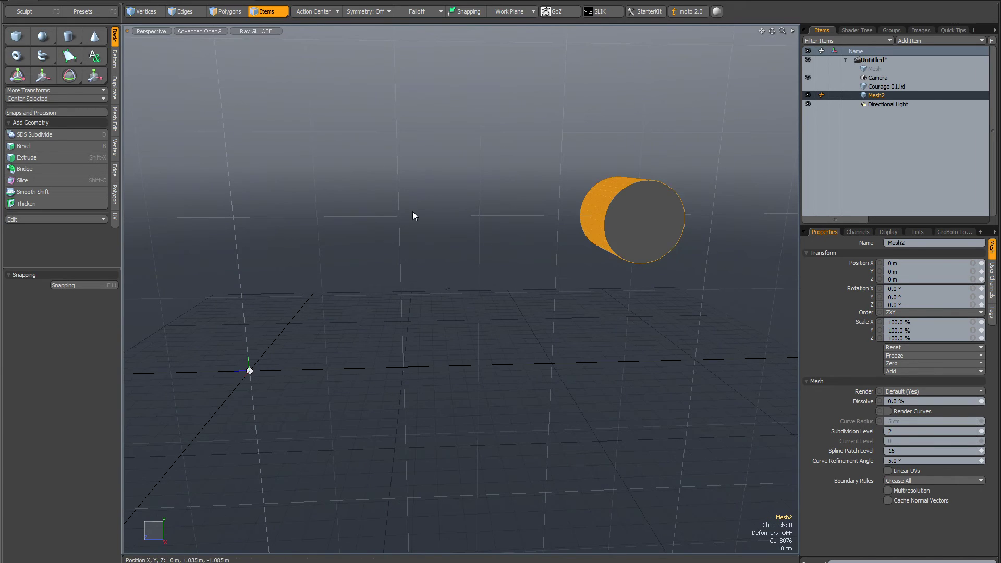
Step: Rotate the cylinder's mesh item to 3.5° on X around its center at the world origin
{"action": "left_click_drag", "start_coordinate": [414, 214], "coordinate": [421, 216], "text": "alt"}
{"action": "key", "text": "e"}
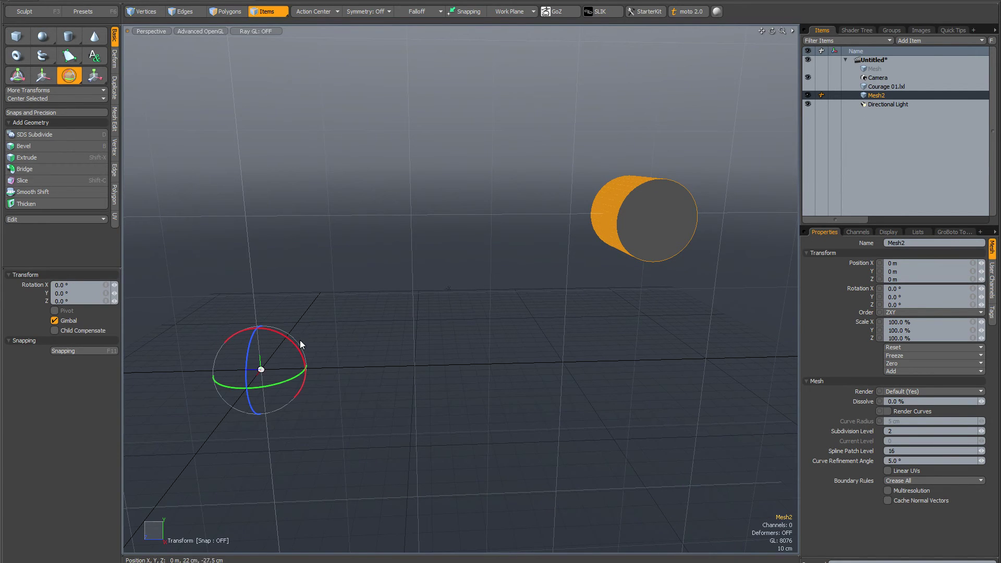
{"action": "mouse_move", "coordinate": [299, 344]}
{"action": "left_mouse_down"}
{"action": "mouse_move", "coordinate": [292, 323]}
{"action": "mouse_move", "coordinate": [302, 349]}
{"action": "left_mouse_up"}
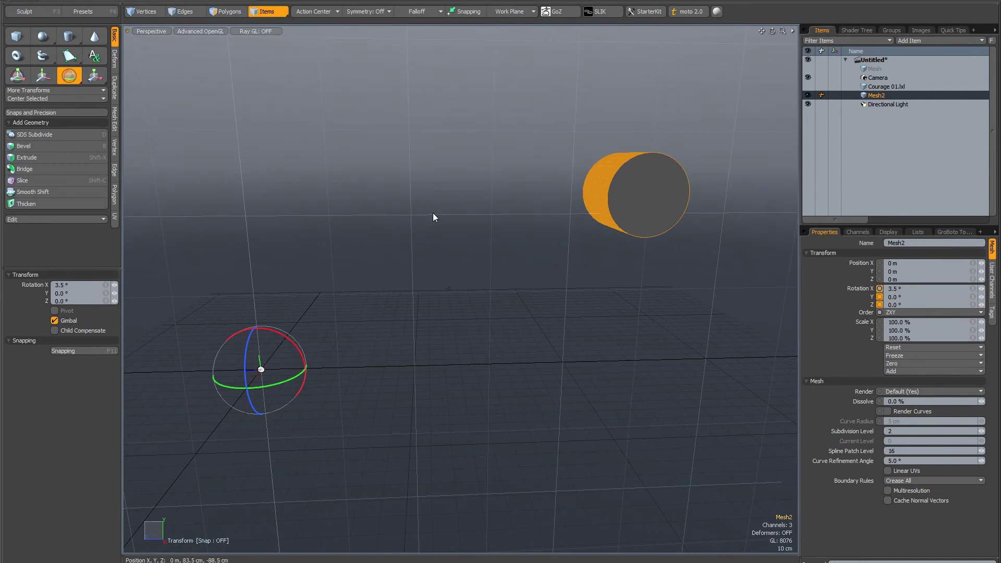
{"action": "key", "text": "space"}
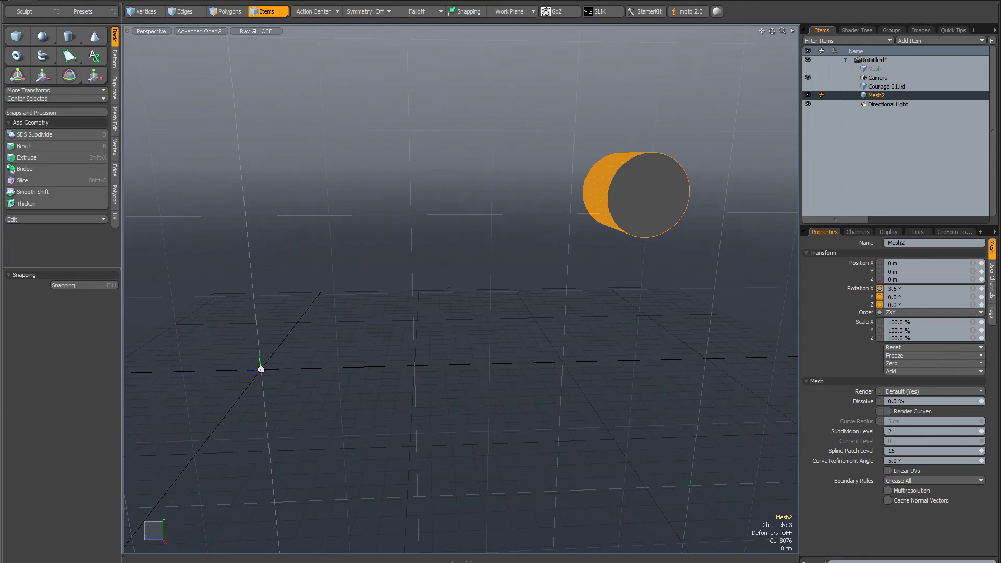
Step: Set the cylinder item's center to the center of its bounding box
{"action": "left_click", "coordinate": [25, 1]}
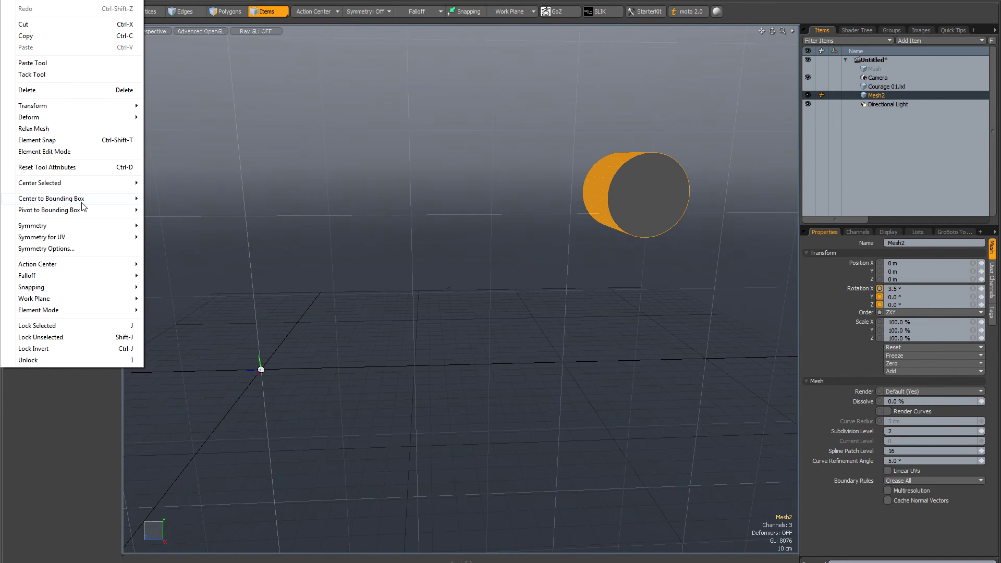
{"action": "mouse_move", "coordinate": [81, 202]}
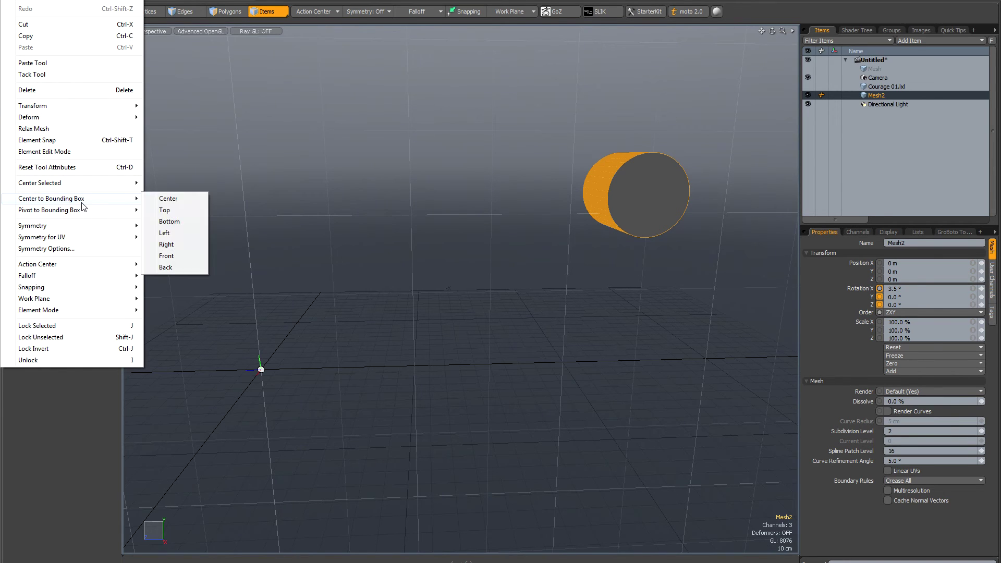
{"action": "left_click", "coordinate": [167, 199]}
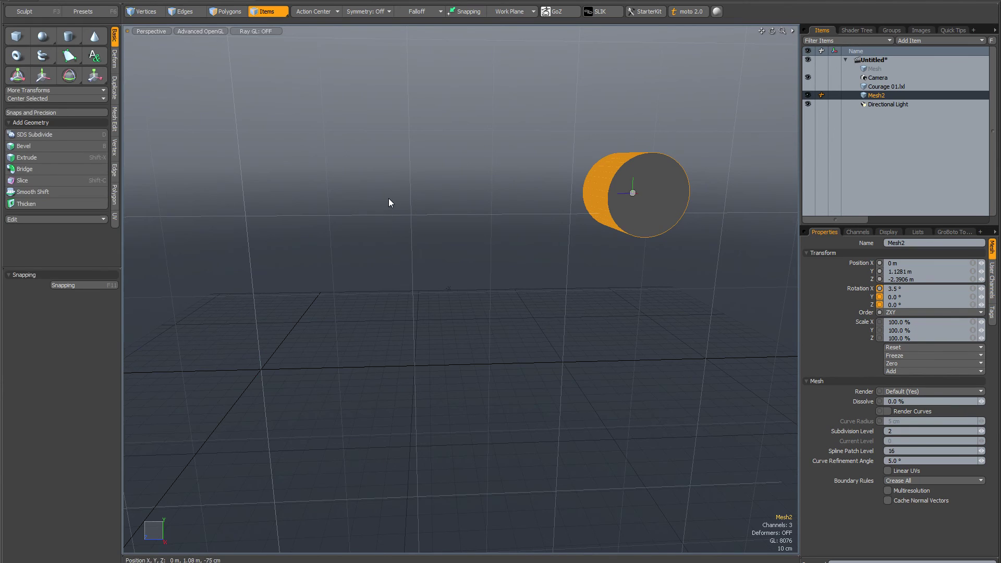
Step: Rotate the cylinder item in place around its own center to an X rotation of 9.0°
{"action": "left_click_drag", "start_coordinate": [389, 204], "coordinate": [406, 230], "text": "alt"}
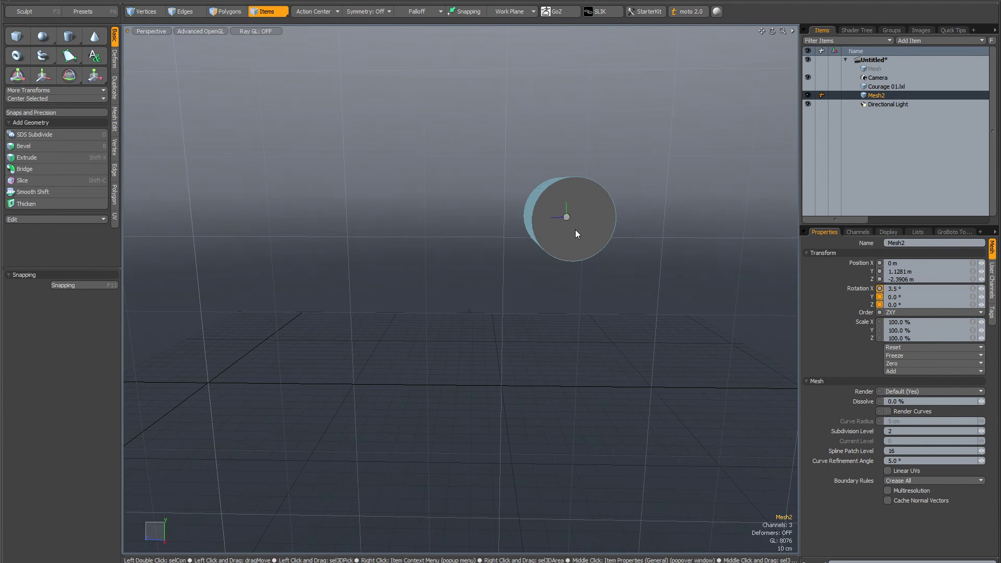
{"action": "key", "text": "e"}
{"action": "left_click_drag", "start_coordinate": [574, 203], "coordinate": [548, 187]}
{"action": "key", "text": "space"}
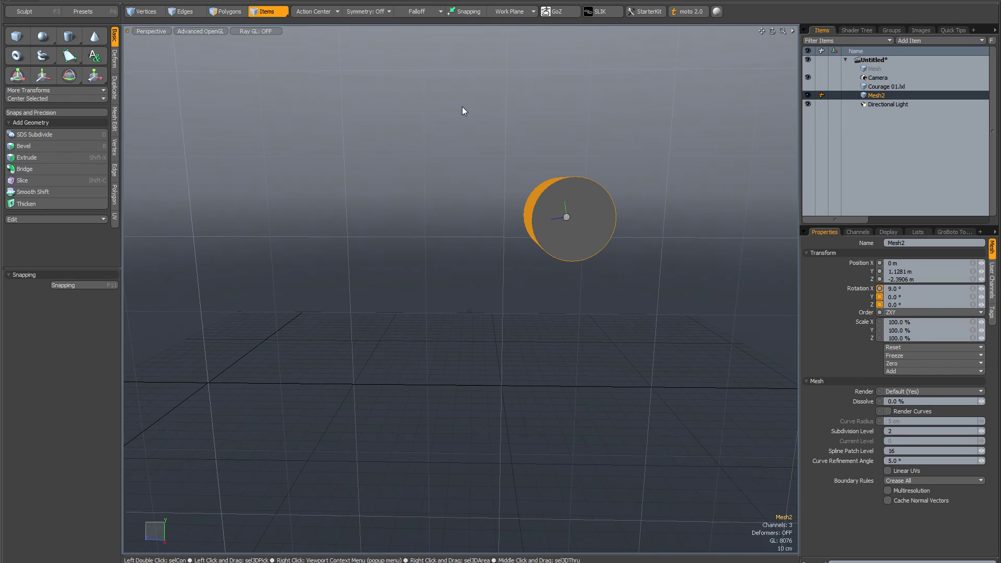
Step: In center selection mode, move the cylinder's center to its upper rim, at about Y 1.32 m and Z -2.21 m
{"action": "left_click", "coordinate": [280, 13]}
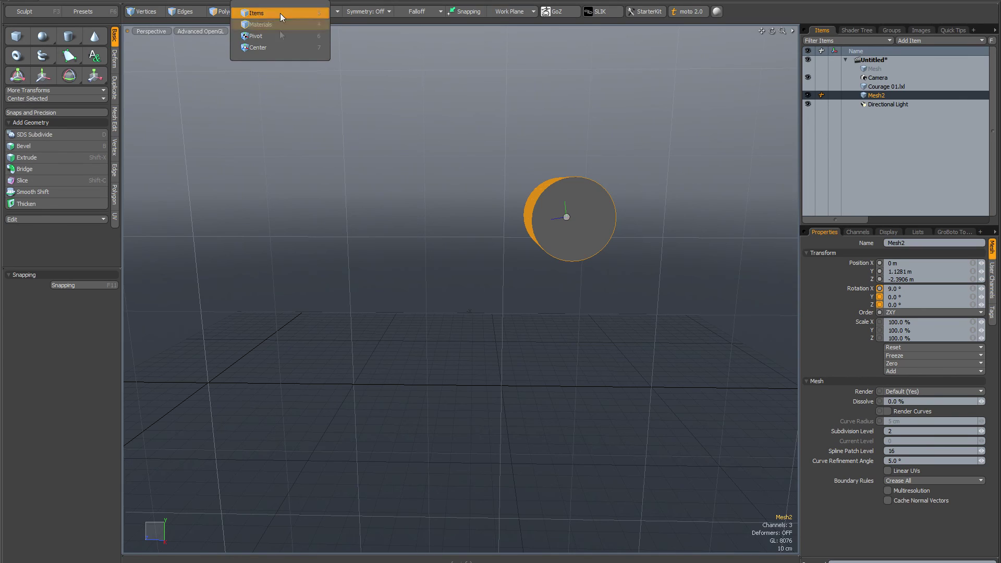
{"action": "left_click", "coordinate": [277, 47]}
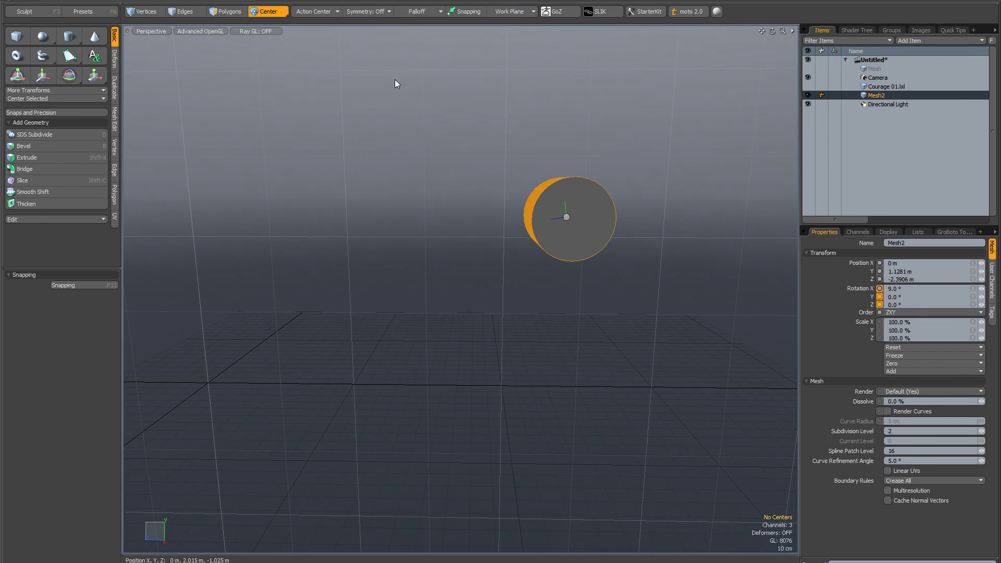
{"action": "left_click", "coordinate": [567, 217]}
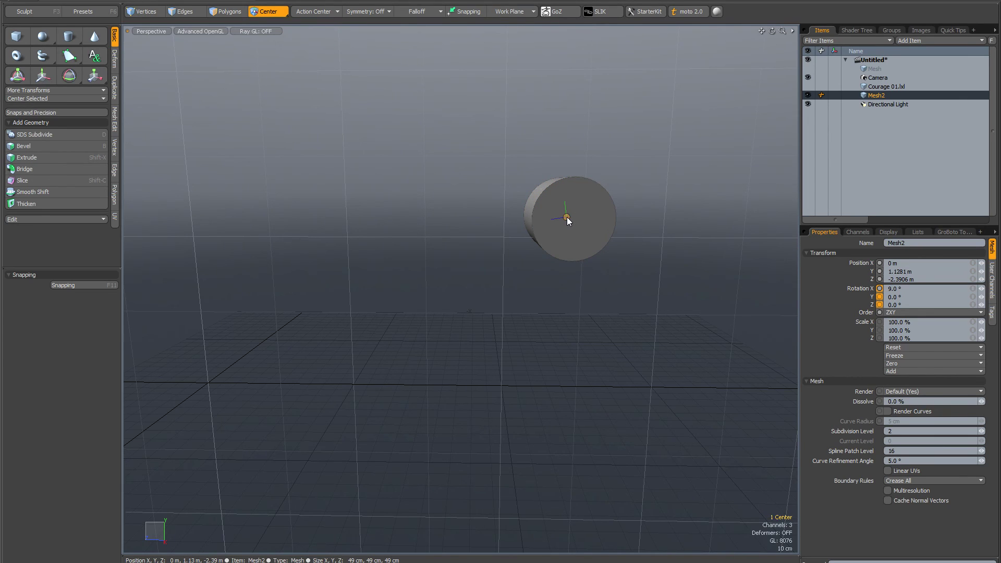
{"action": "key", "text": "w"}
{"action": "left_click_drag", "start_coordinate": [577, 208], "coordinate": [560, 165]}
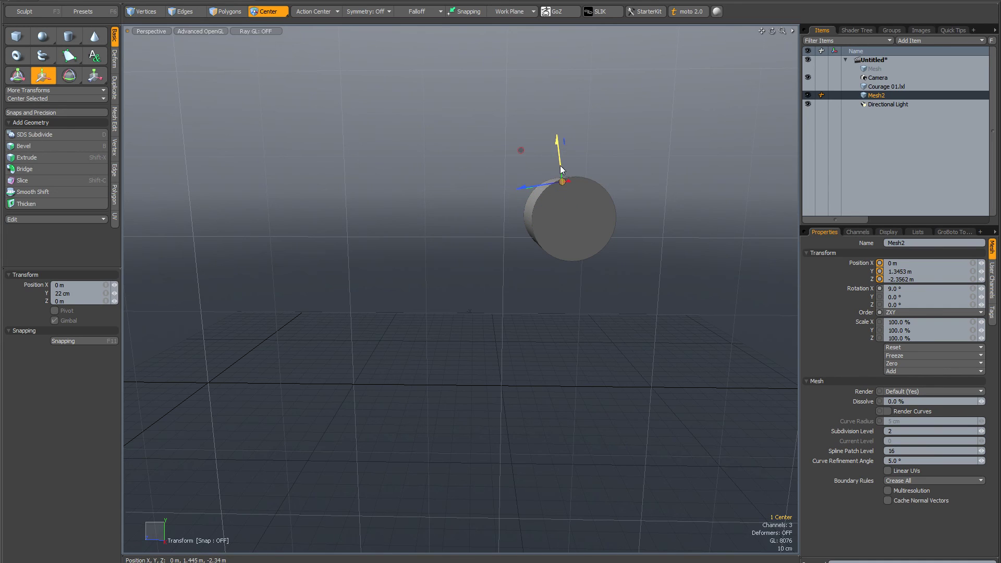
{"action": "left_click_drag", "start_coordinate": [542, 186], "coordinate": [544, 184]}
{"action": "key", "text": "space"}
Step: Return to item selection and rotate the cylinder around its offset center to an X rotation of 6.5°
{"action": "left_click", "coordinate": [271, 13]}
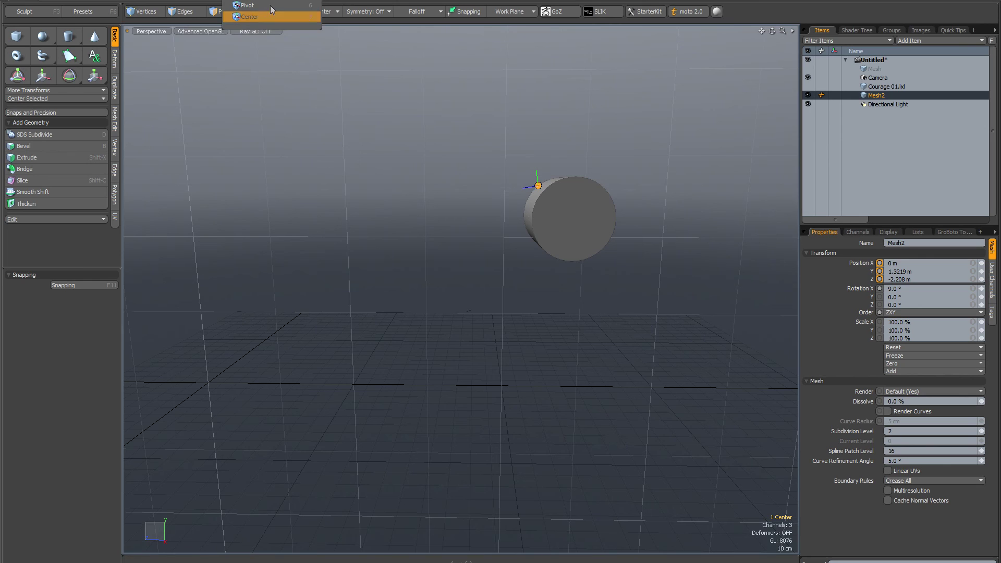
{"action": "left_click", "coordinate": [270, 5]}
{"action": "left_click_drag", "start_coordinate": [441, 133], "coordinate": [496, 163], "text": "alt+shift"}
{"action": "key", "text": "e"}
{"action": "key", "text": "ctrl+z"}
{"action": "key", "text": "space"}
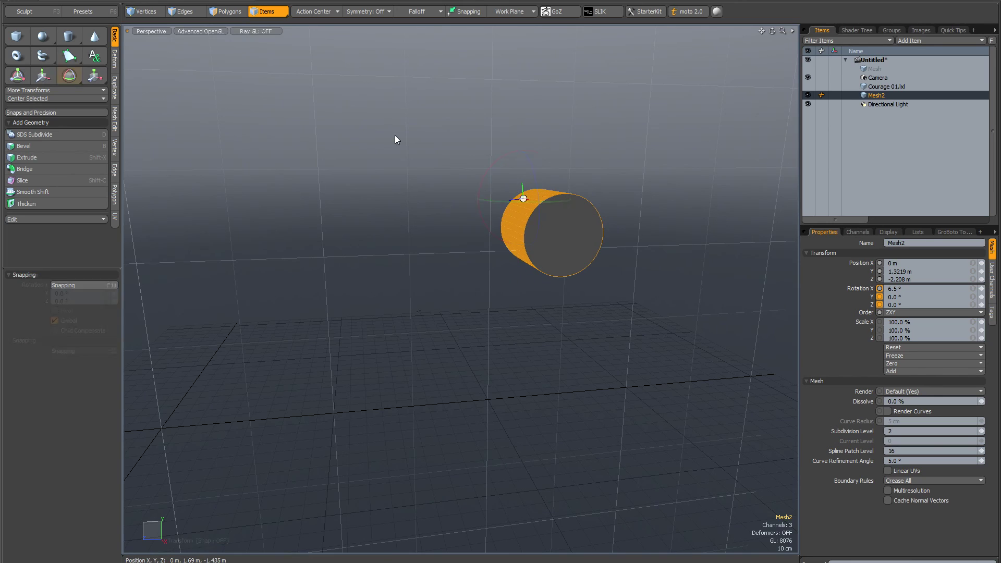